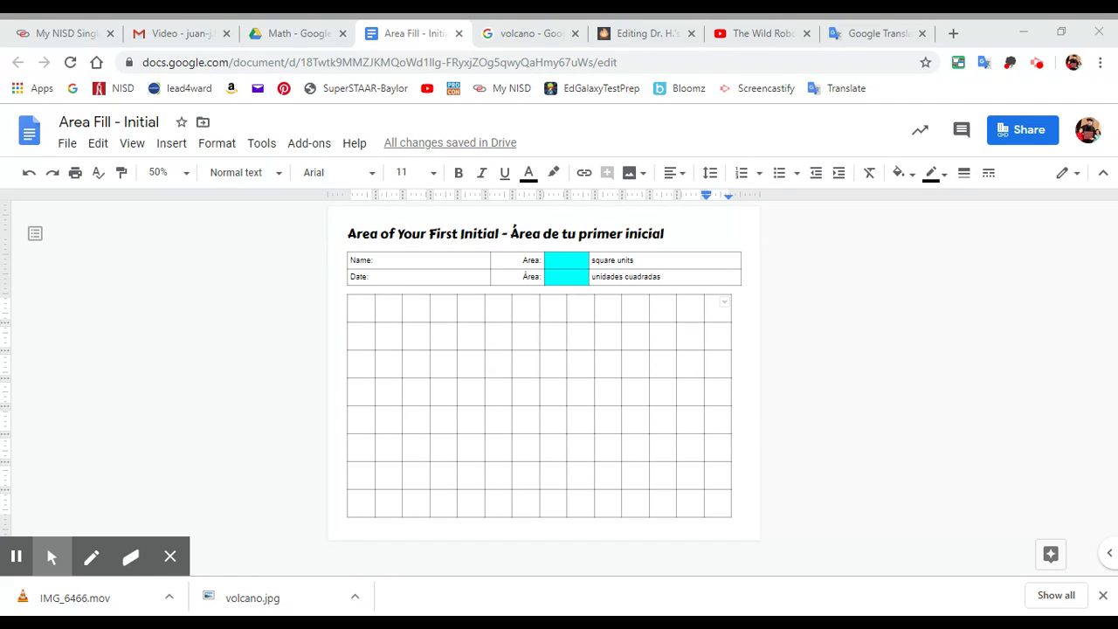
Step: Fill the cells in column 4, rows 5 and 6, of the lower grid with bright green
mouse_move(443, 423)
left_mouse_down()
mouse_move(449, 475)
mouse_move(467, 483)
mouse_move(443, 423)
left_mouse_up()
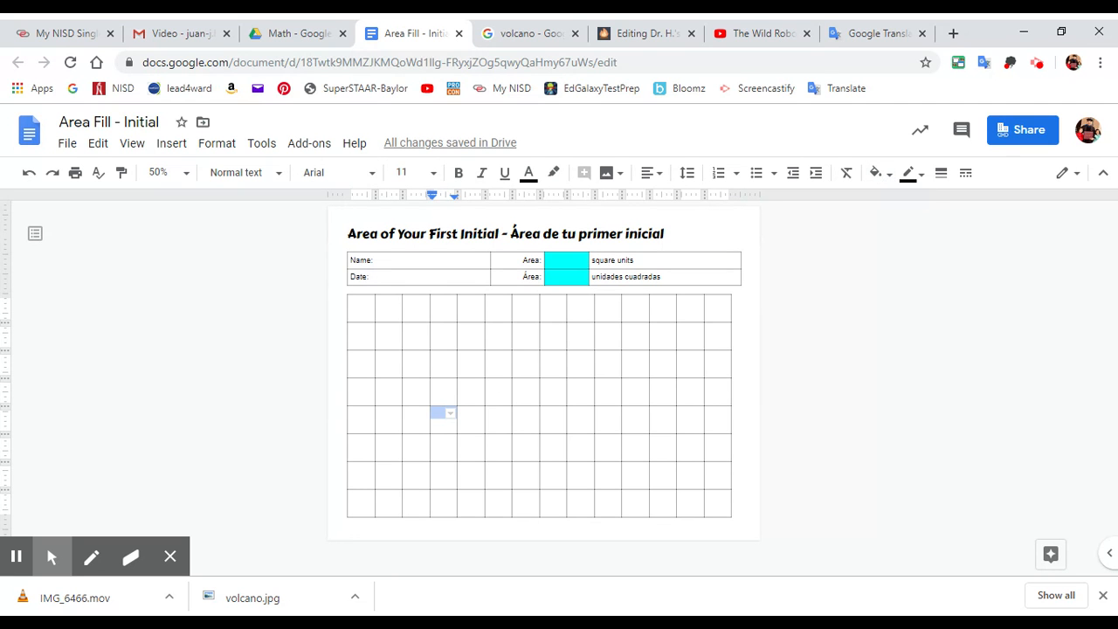
left_click(888, 178)
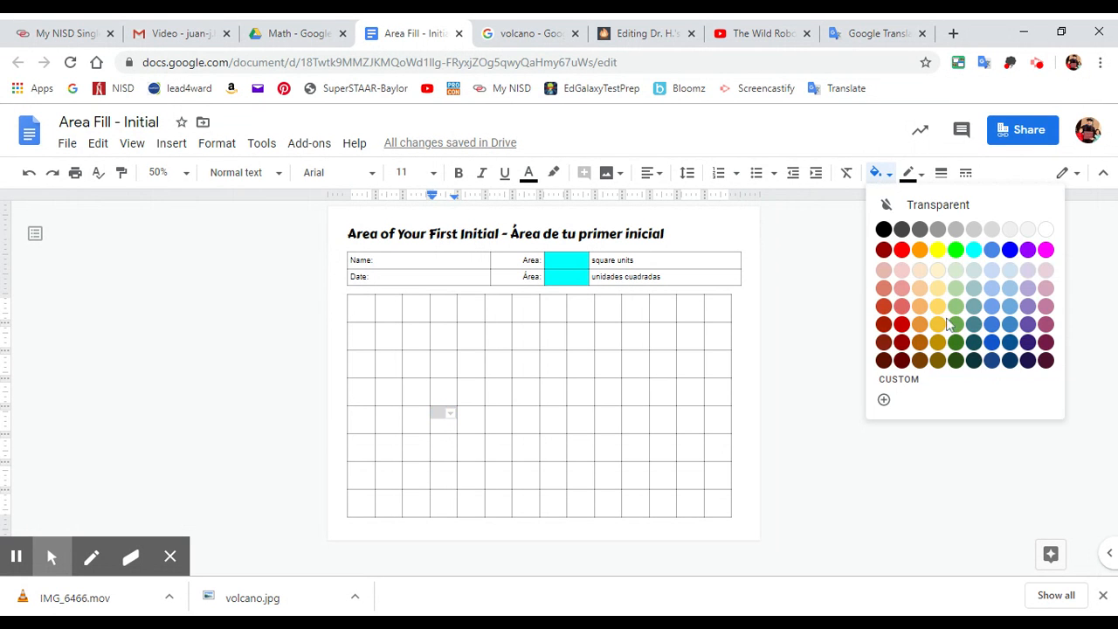
left_click(955, 250)
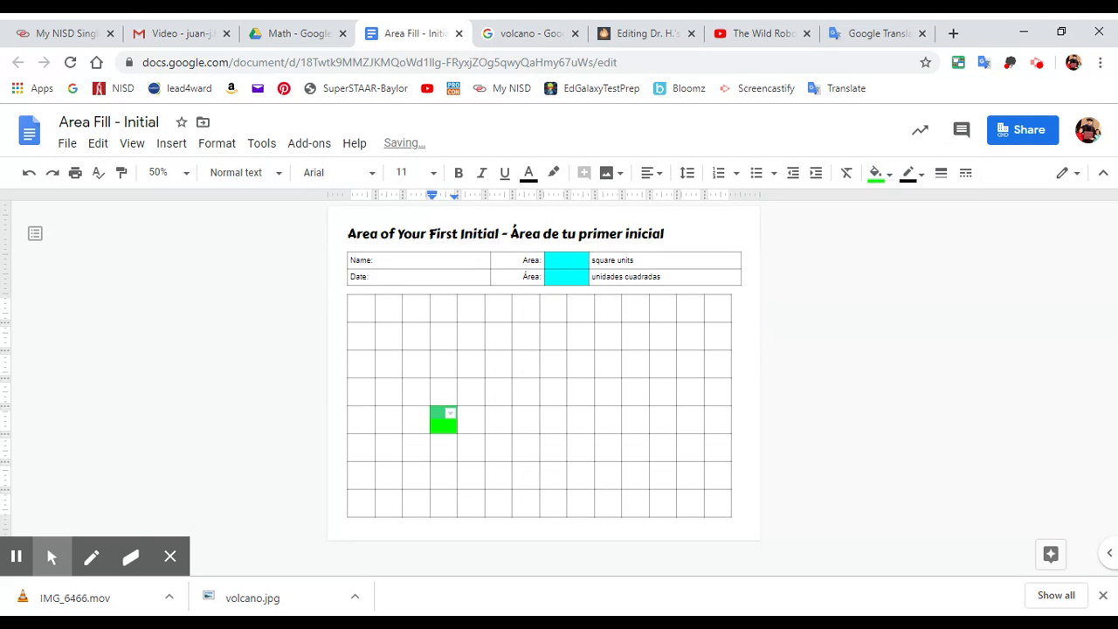
left_click(439, 444)
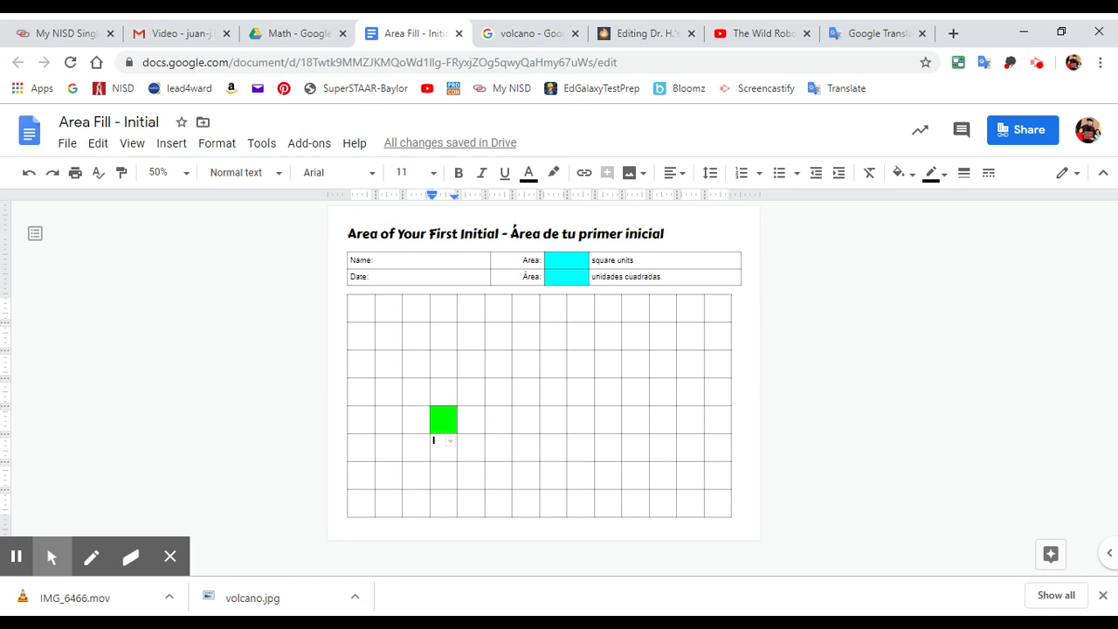
left_click(900, 172)
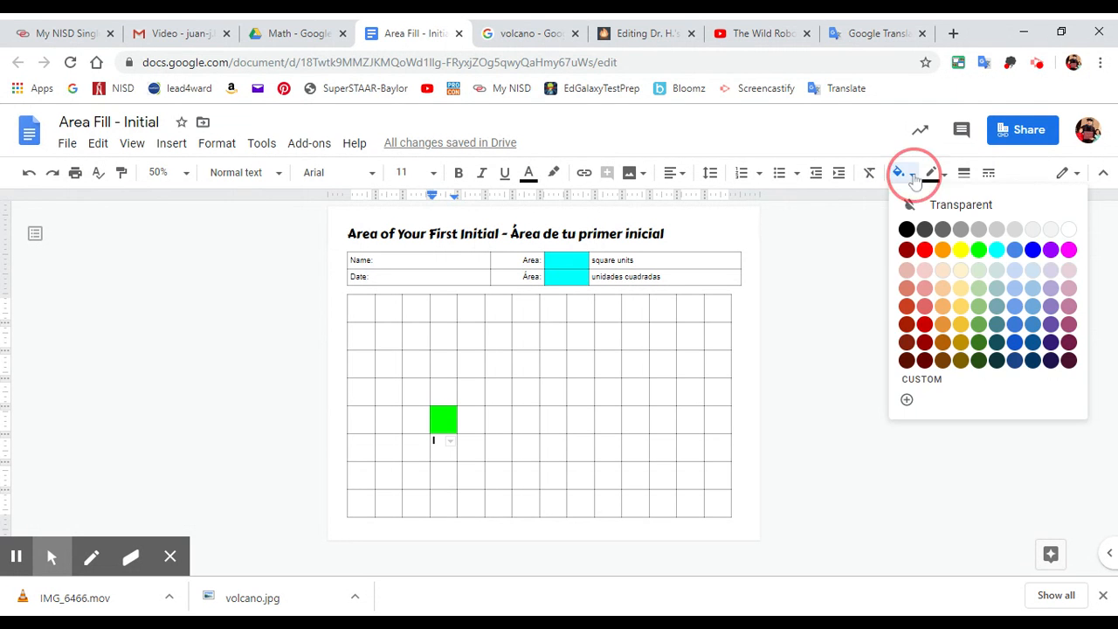
left_click(978, 250)
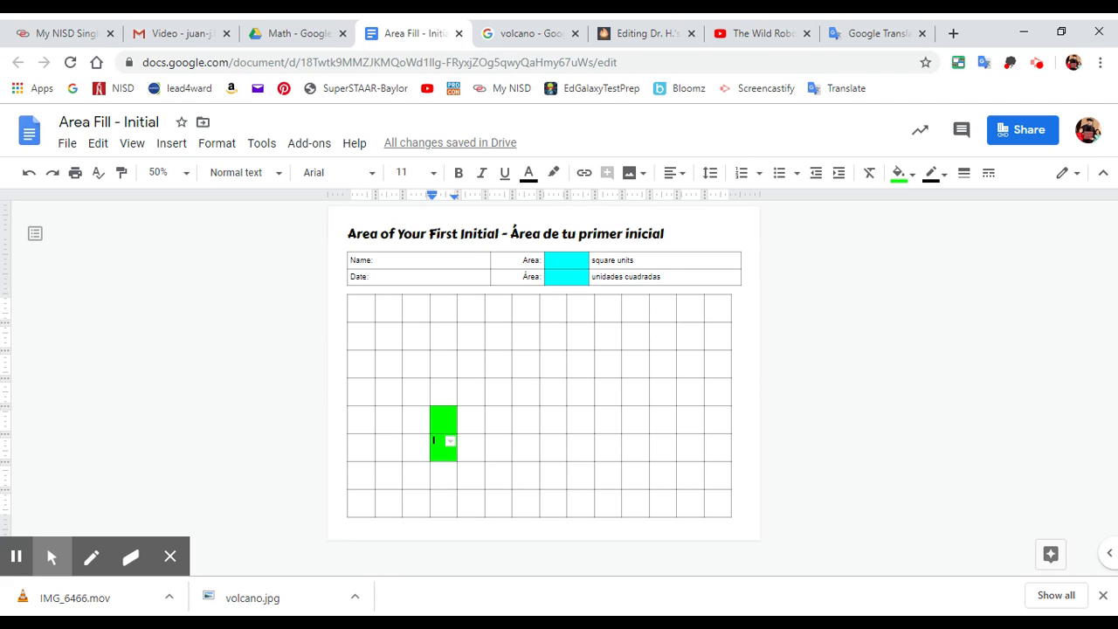
Step: Fill the block covering columns 4 to 5 and rows 5 to 7 of the grid with bright green
left_click_drag(446, 418, 470, 485)
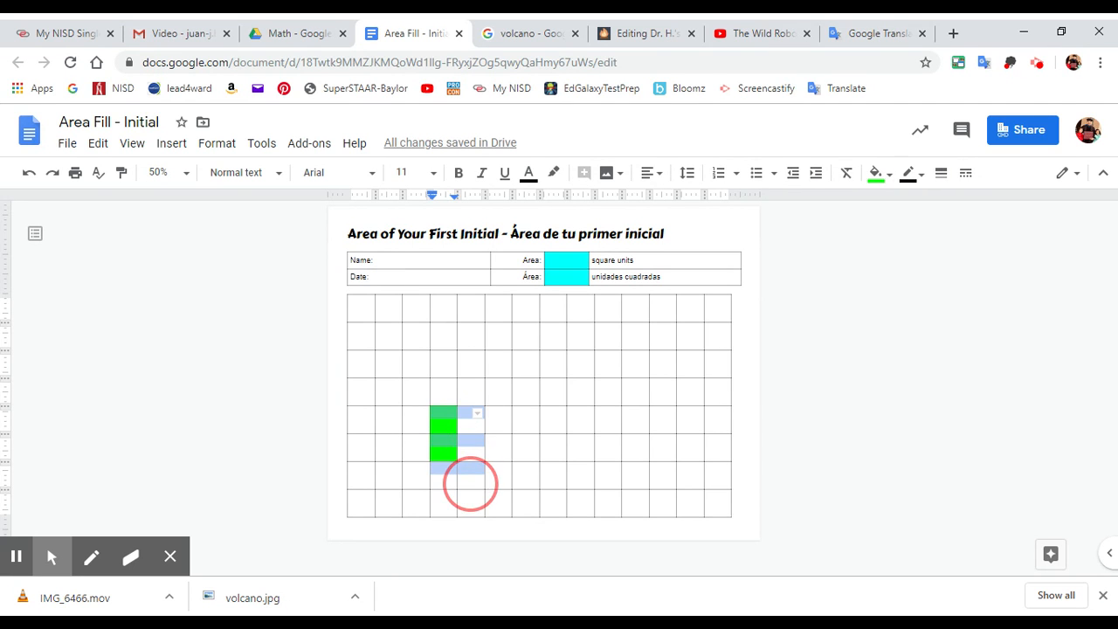
left_click(889, 181)
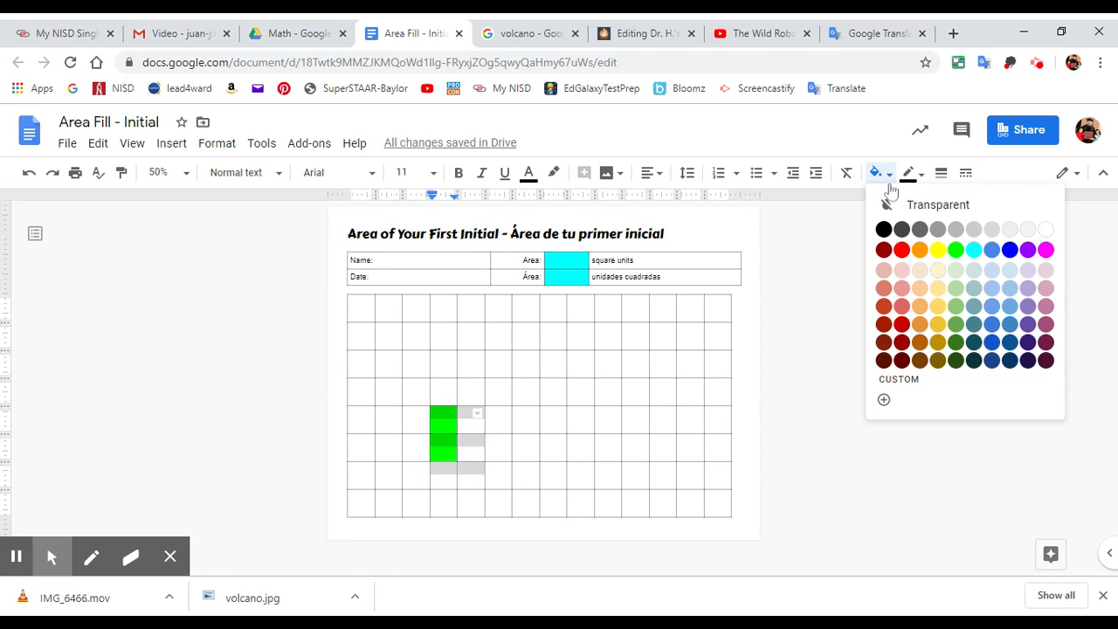
left_click(954, 250)
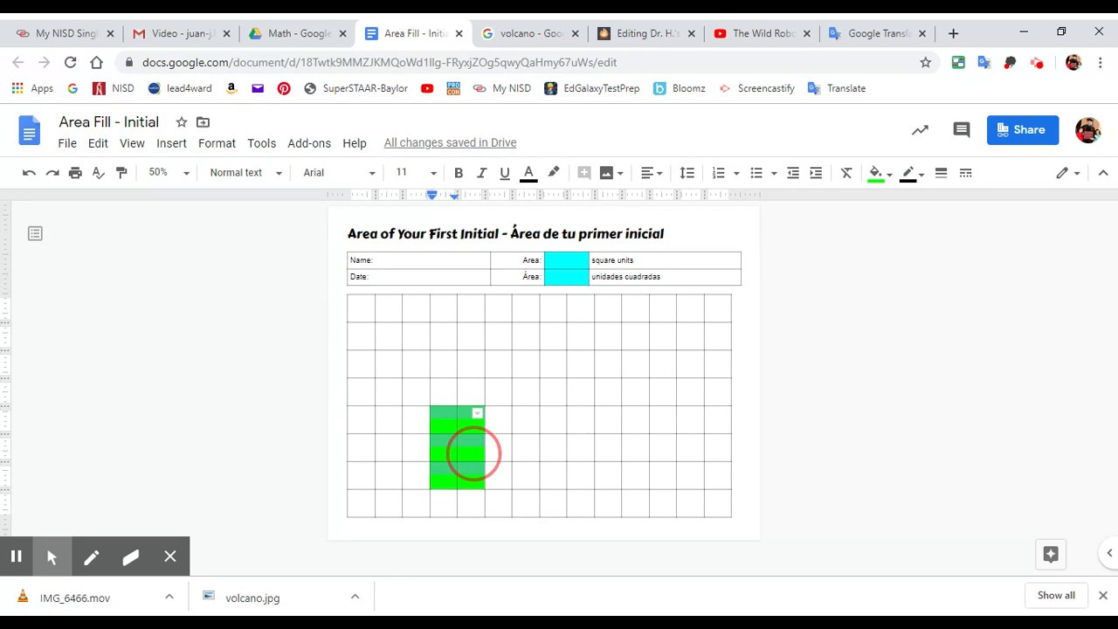
left_click(481, 451)
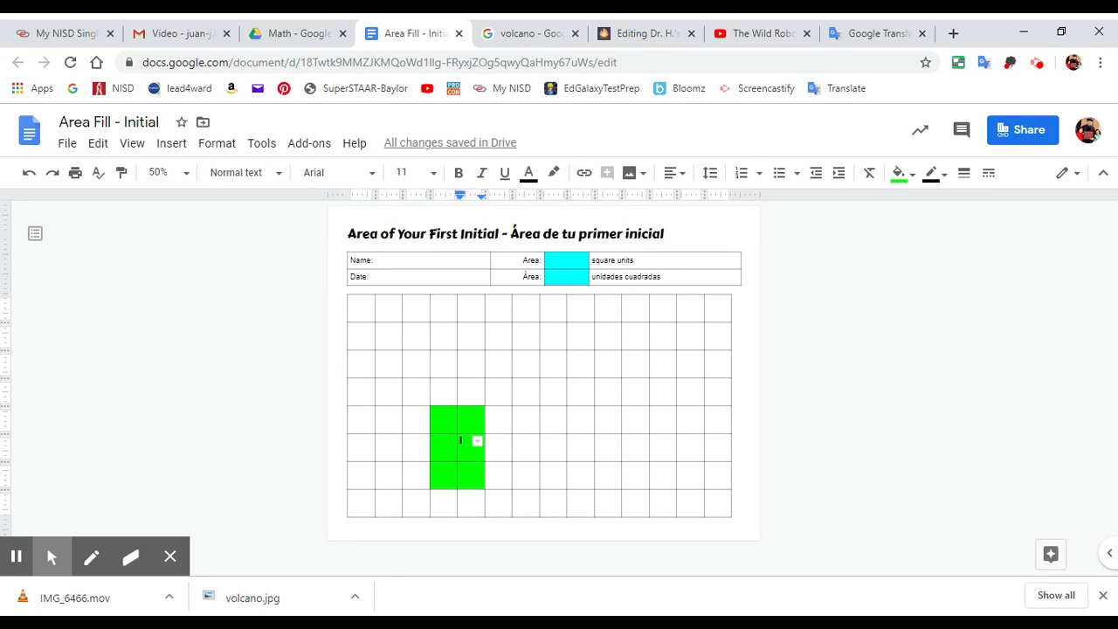
Step: Fill the J's base (columns 6 to 9, rows 6 to 7) and stem (columns 8 to 9, rows 2 to 5) with bright green
left_click_drag(482, 451, 570, 483)
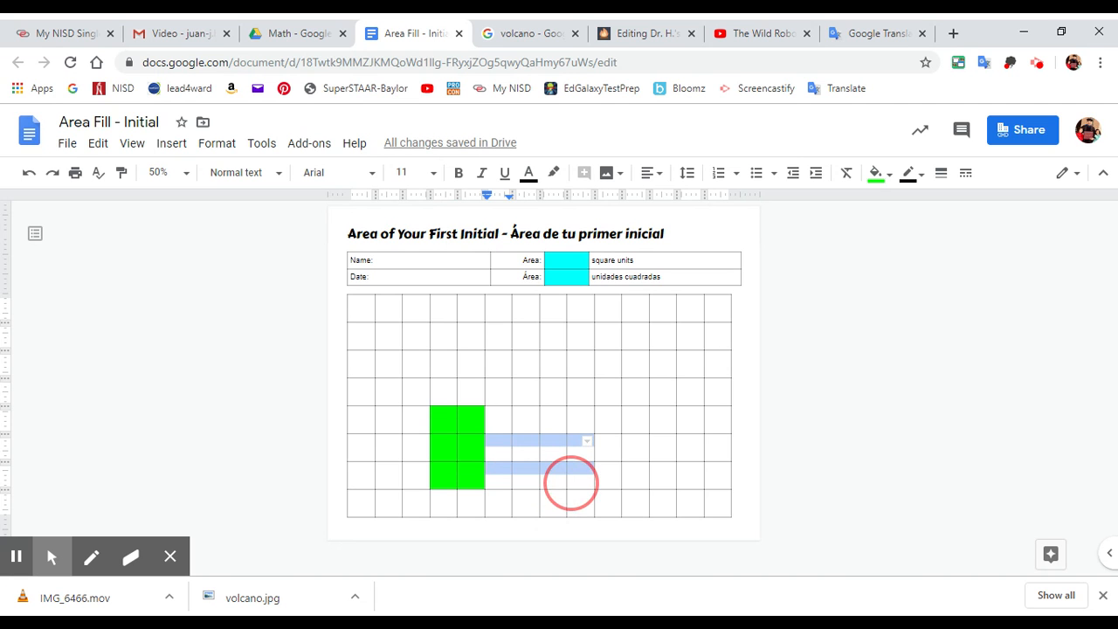
left_click(890, 180)
left_click(955, 250)
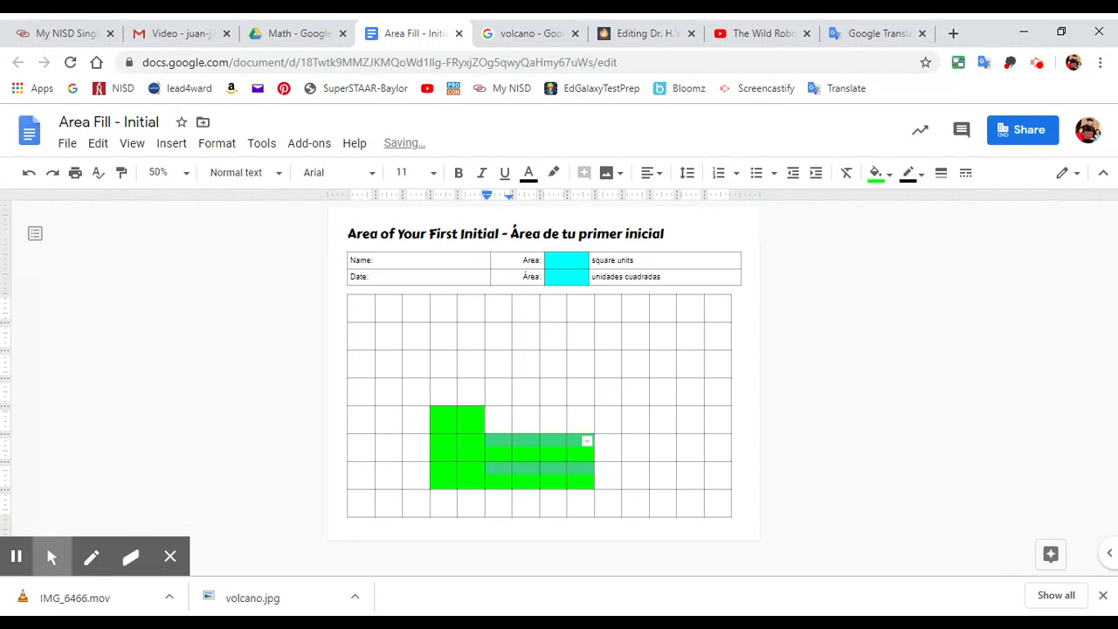
left_click_drag(552, 330, 590, 432)
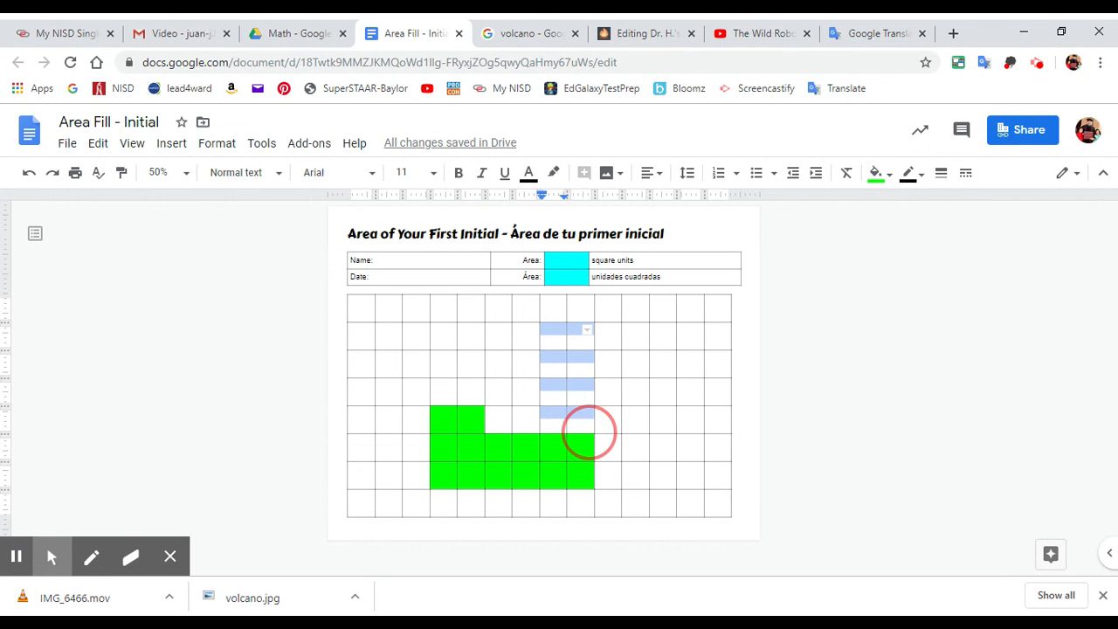
left_click(877, 172)
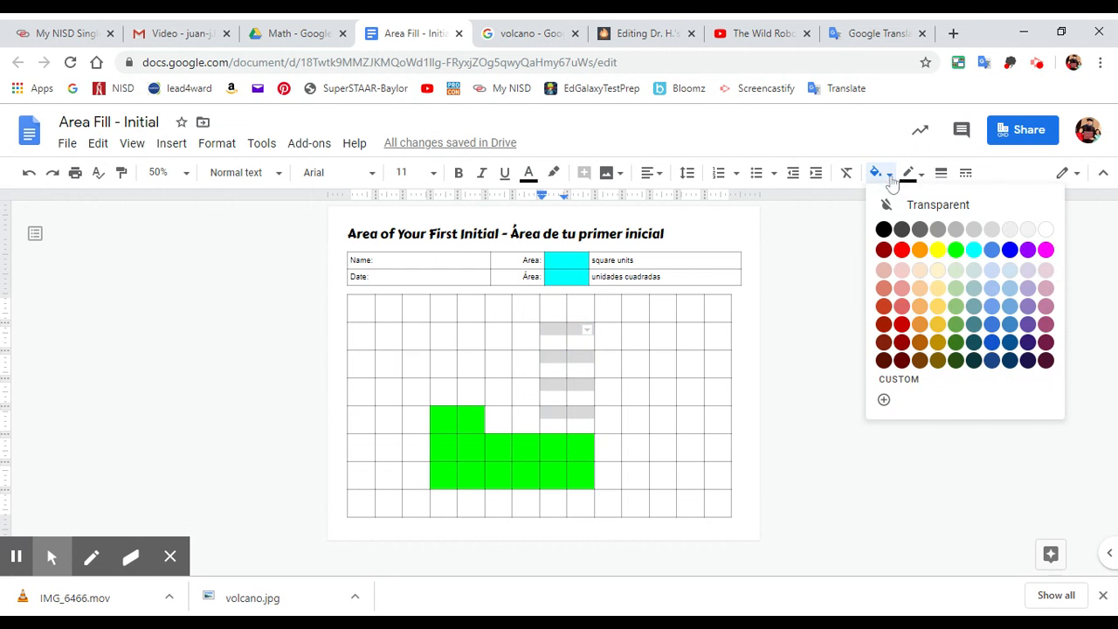
left_click(955, 250)
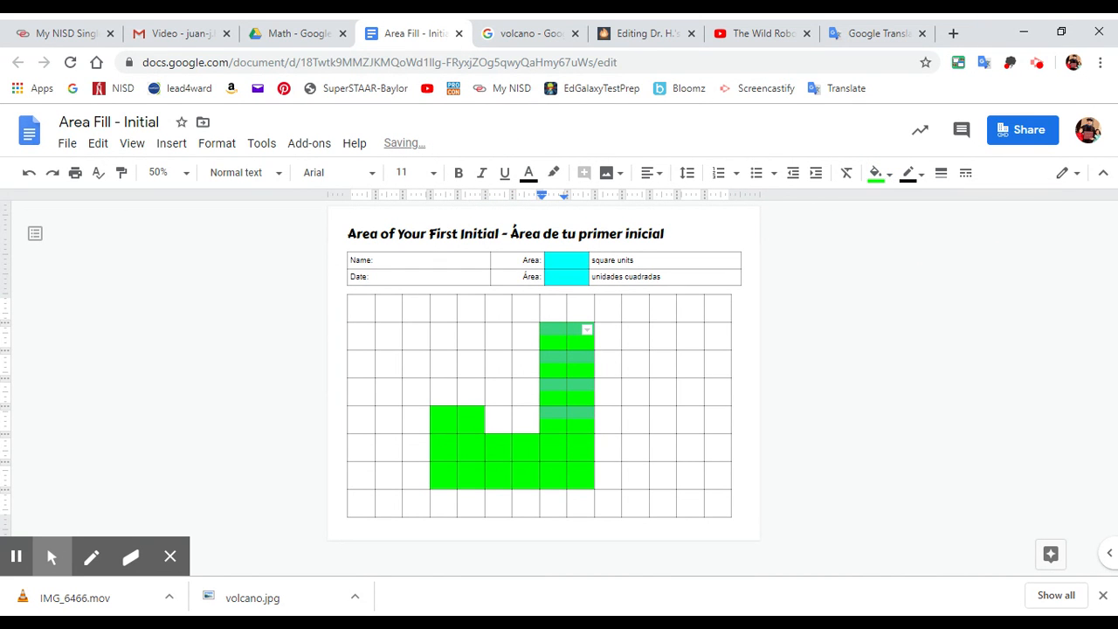
Step: Fill the J's top bar, columns 5 to 12 of the first two grid rows, with bright green
left_click_drag(468, 307, 661, 350)
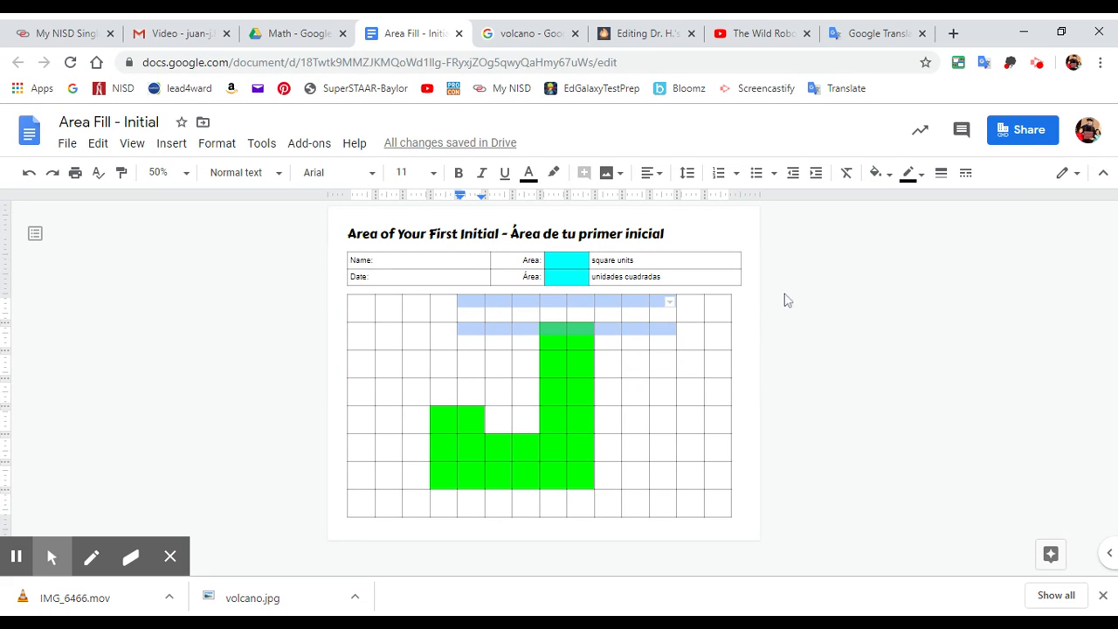
left_click(887, 179)
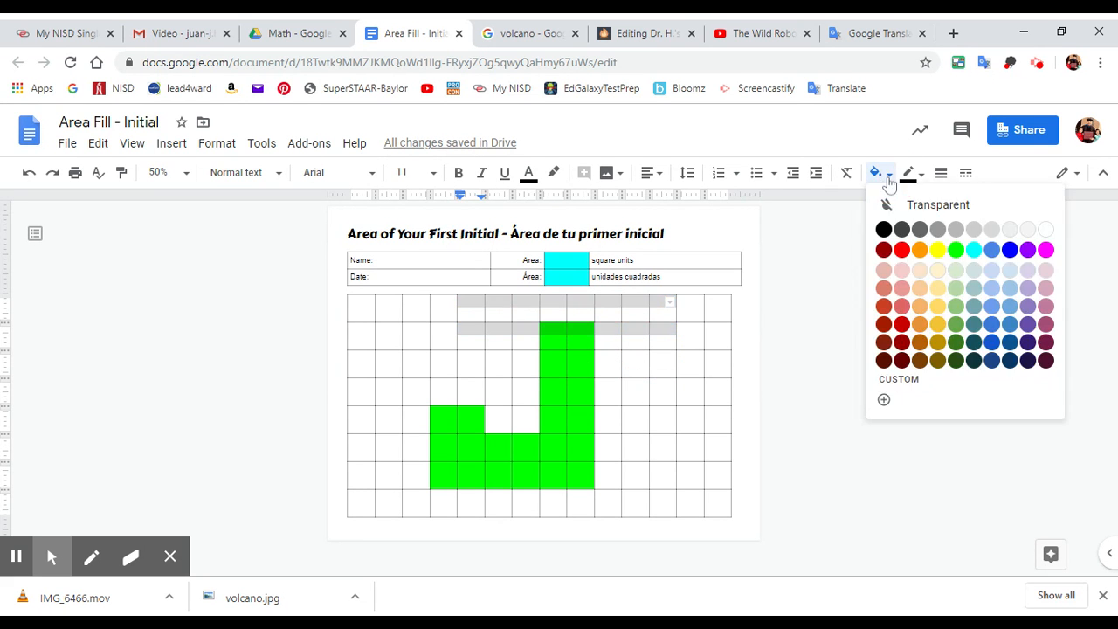
left_click(955, 252)
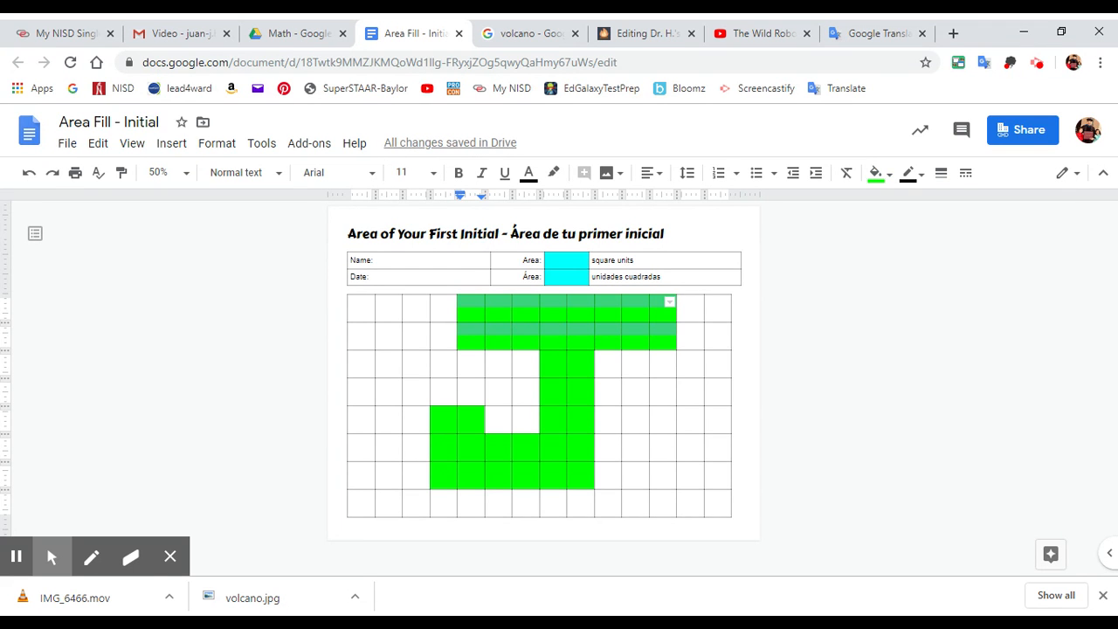
Step: Undo the accidental height change of the grid's first row
left_click(652, 412)
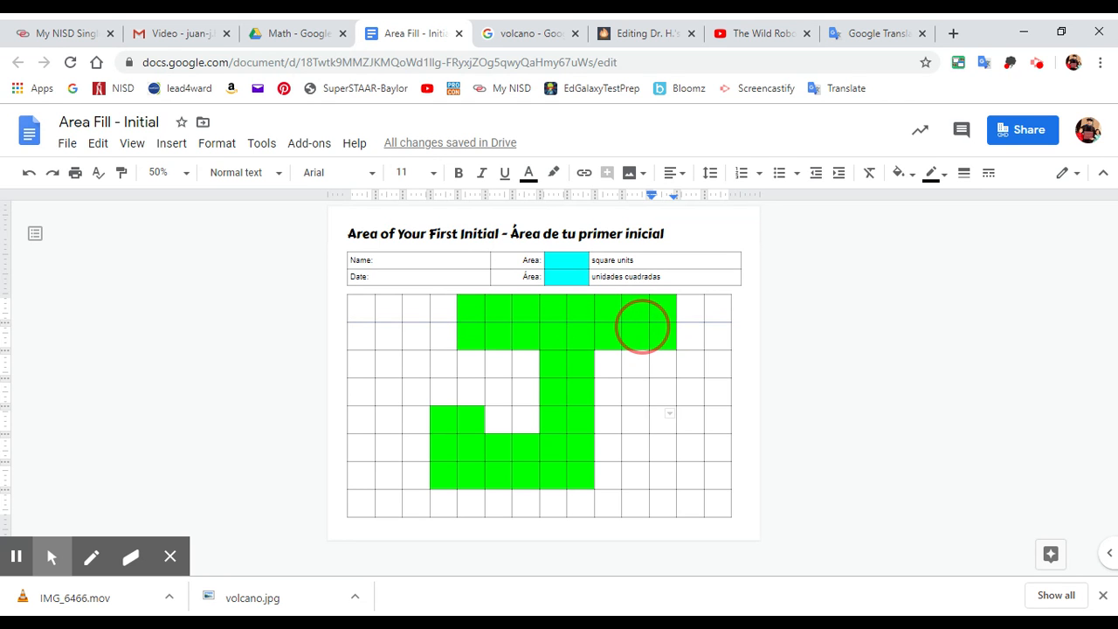
left_click(643, 326)
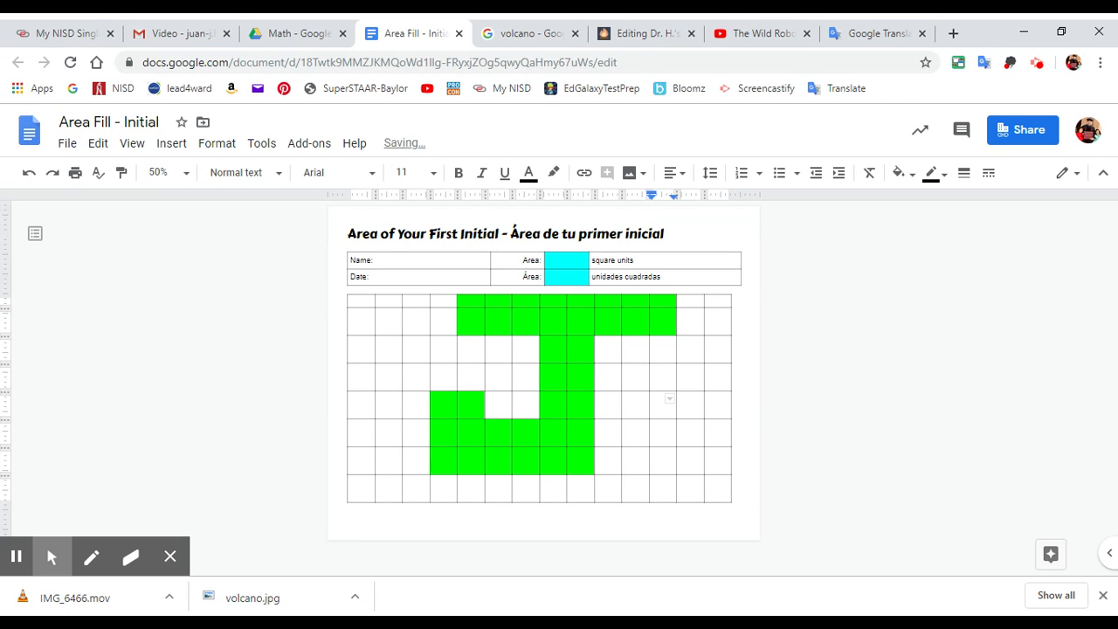
left_click(30, 174)
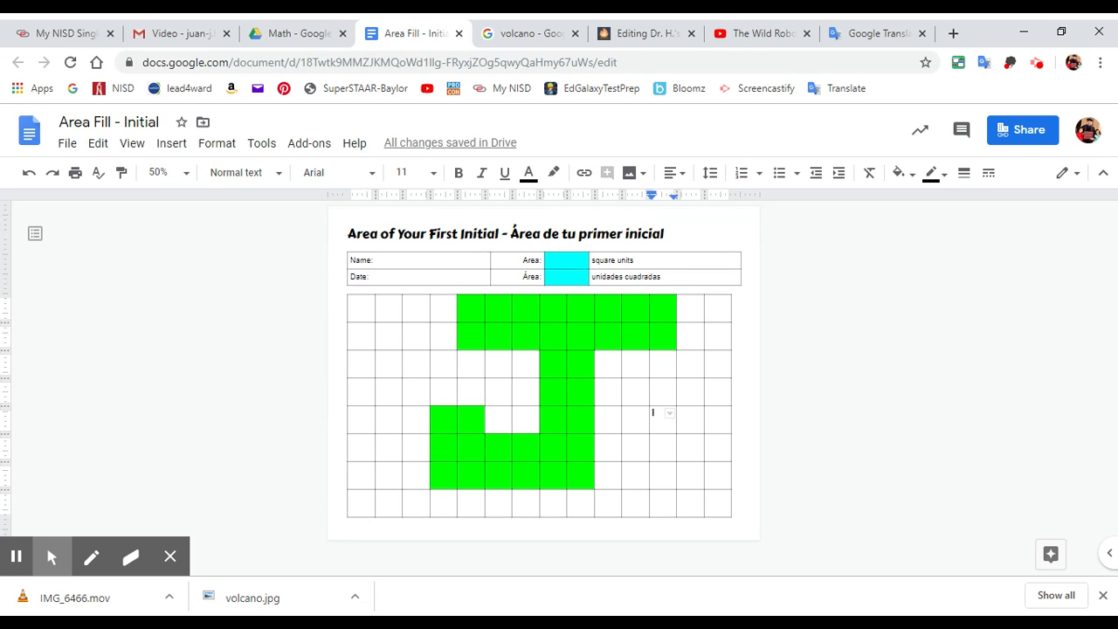
Step: Highlight the J's top bar, stem, left hook and remaining base squares in turn to count the area of each rectangle
left_click_drag(465, 311, 662, 342)
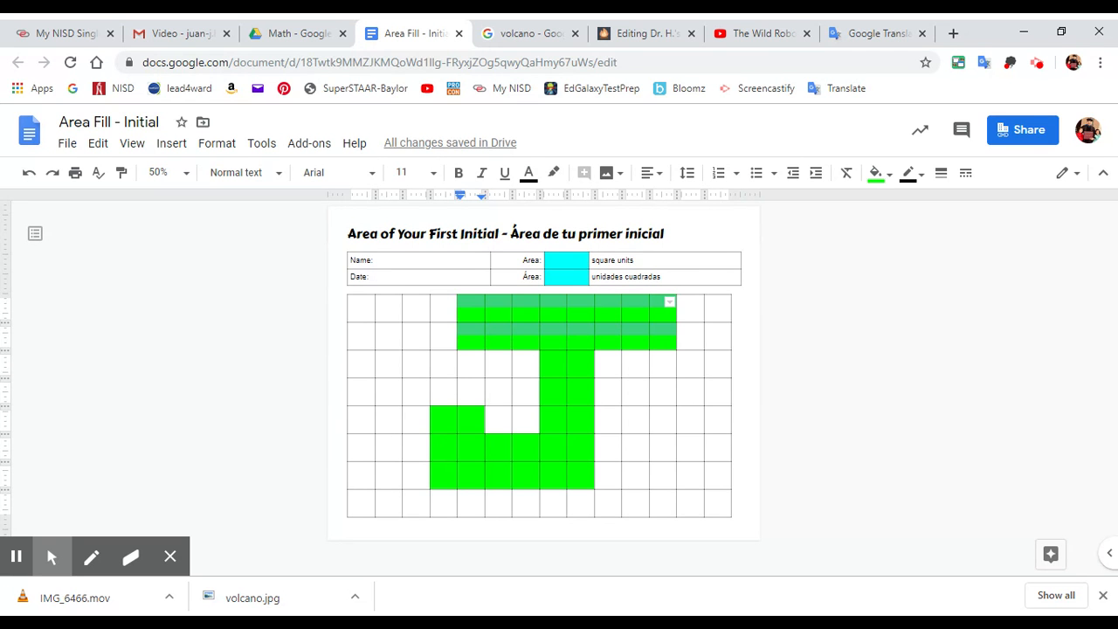
left_click(551, 370)
left_click_drag(551, 369, 583, 480)
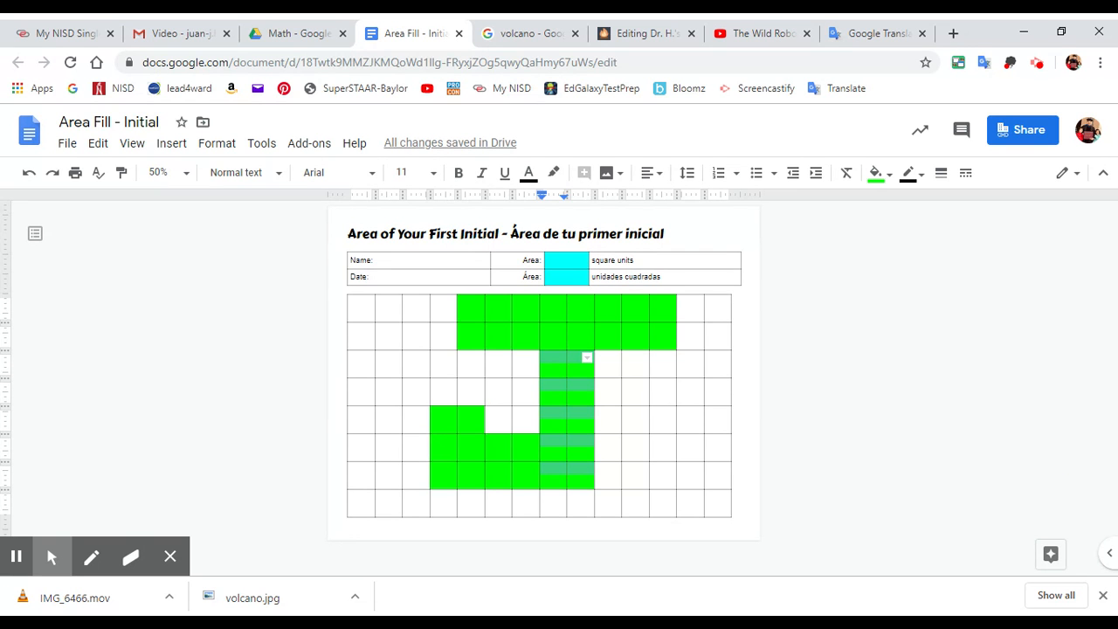
left_click_drag(444, 418, 480, 485)
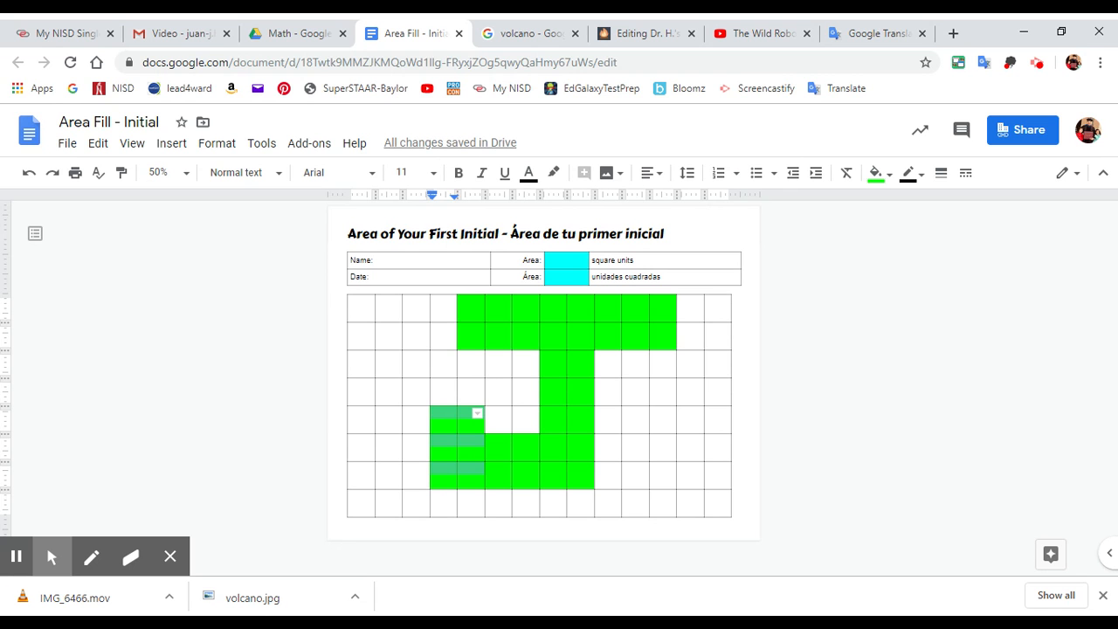
left_click(436, 443)
left_click_drag(496, 447, 516, 481)
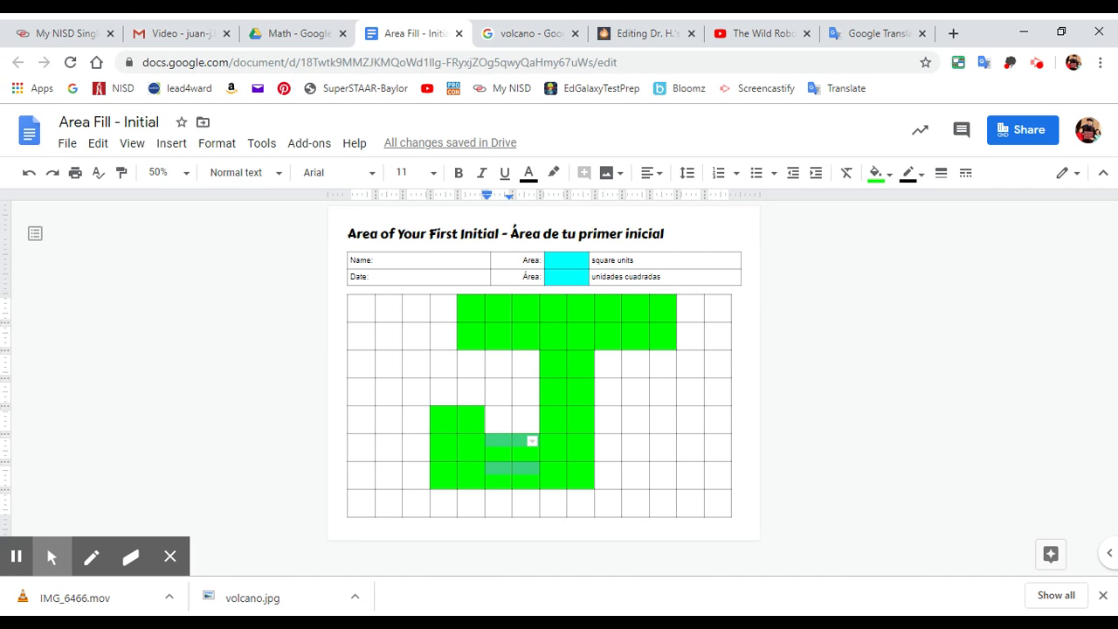
Step: Enter 36 as the area in both the English and the Spanish cyan answer cells
left_click(567, 259)
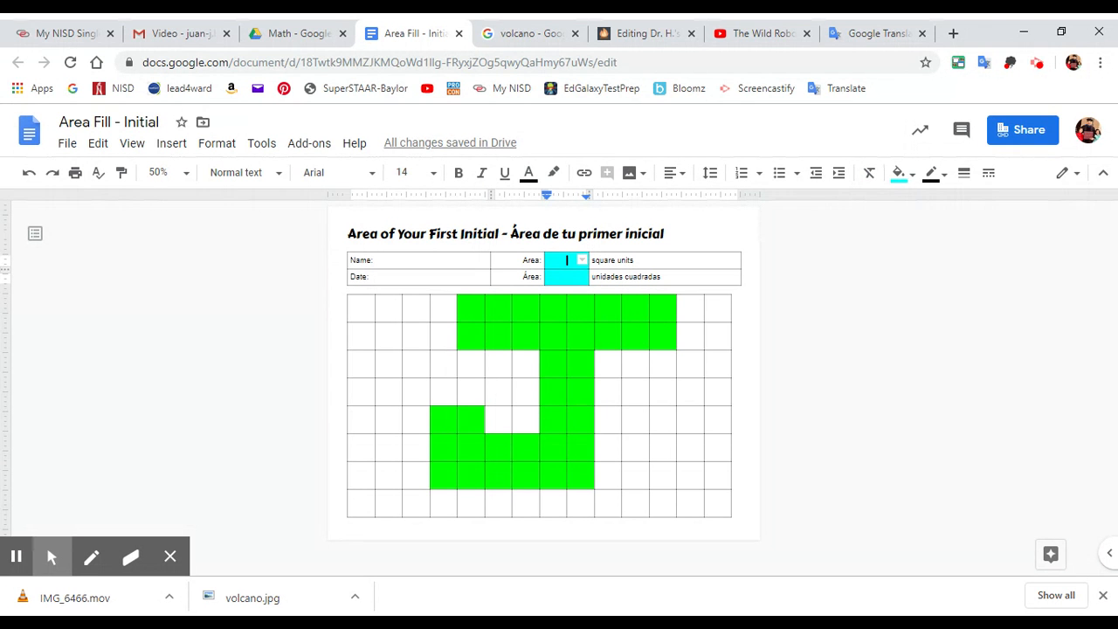
type("38")
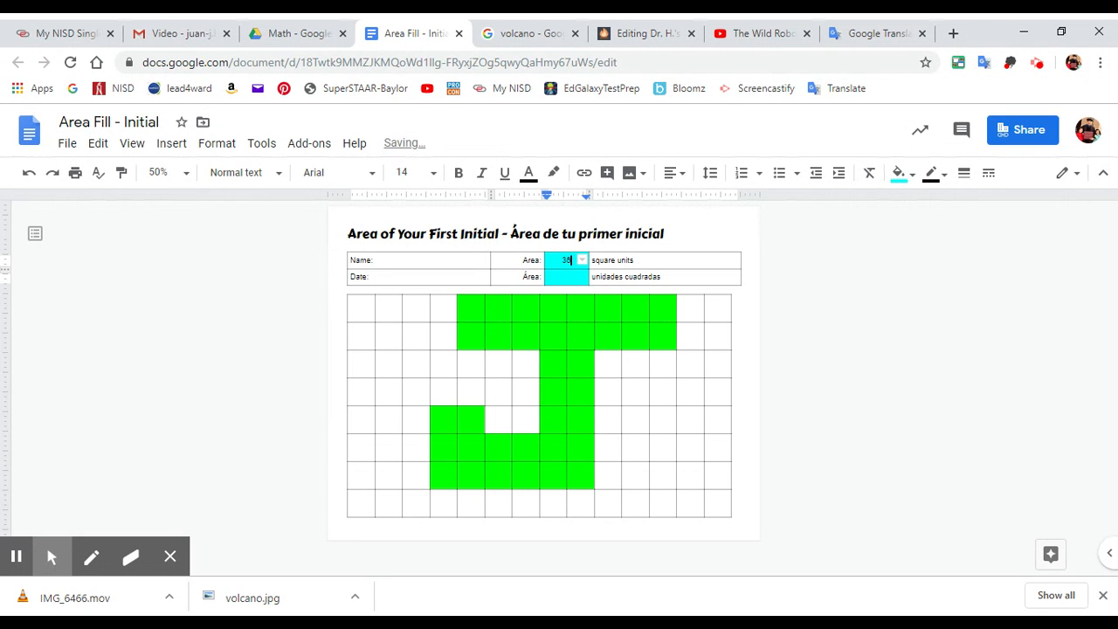
left_click(572, 277)
type("38")
left_click(412, 263)
key("Down")
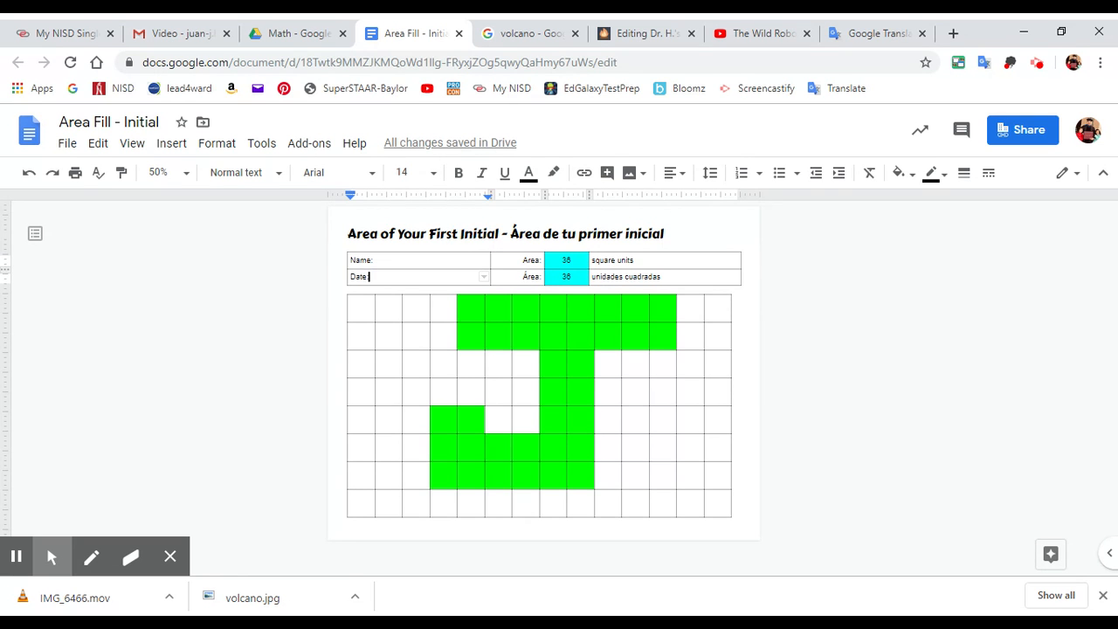
Step: Enter short text in the empty grid cell at column 12, row 5, and select columns 12 to 13 of rows 5 to 6
left_click(657, 417)
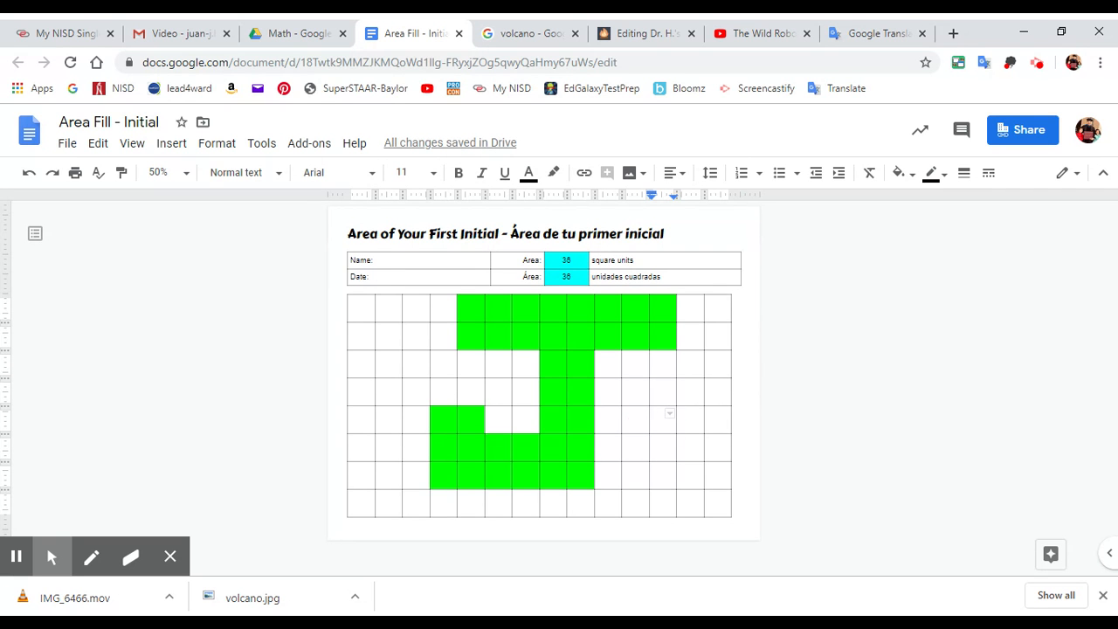
type("s")
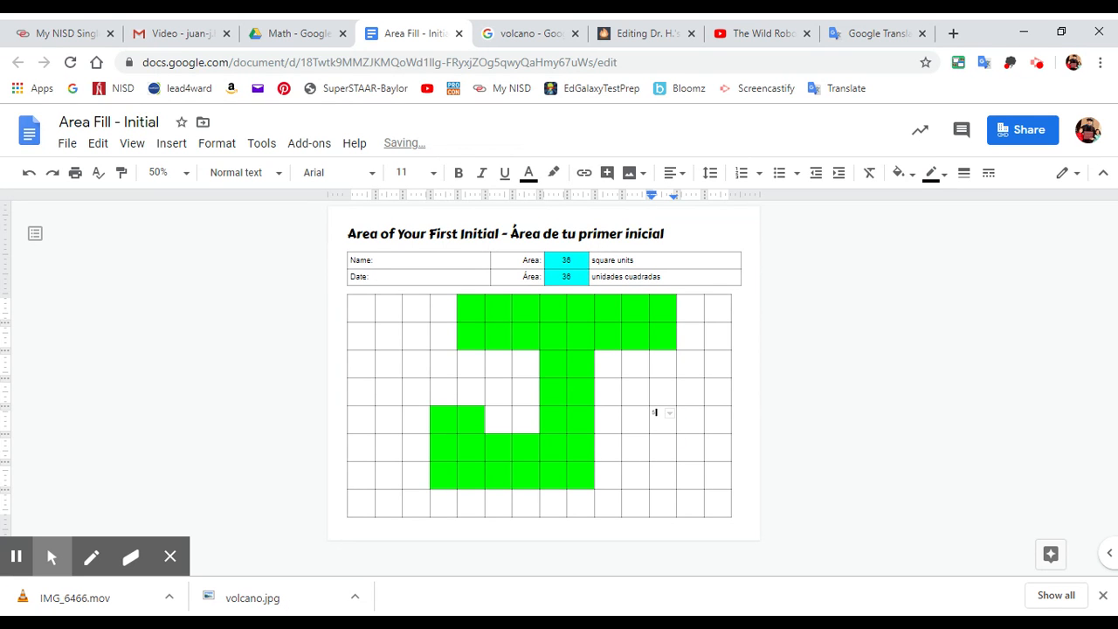
key("BackSpace")
type("sa")
left_click(661, 428)
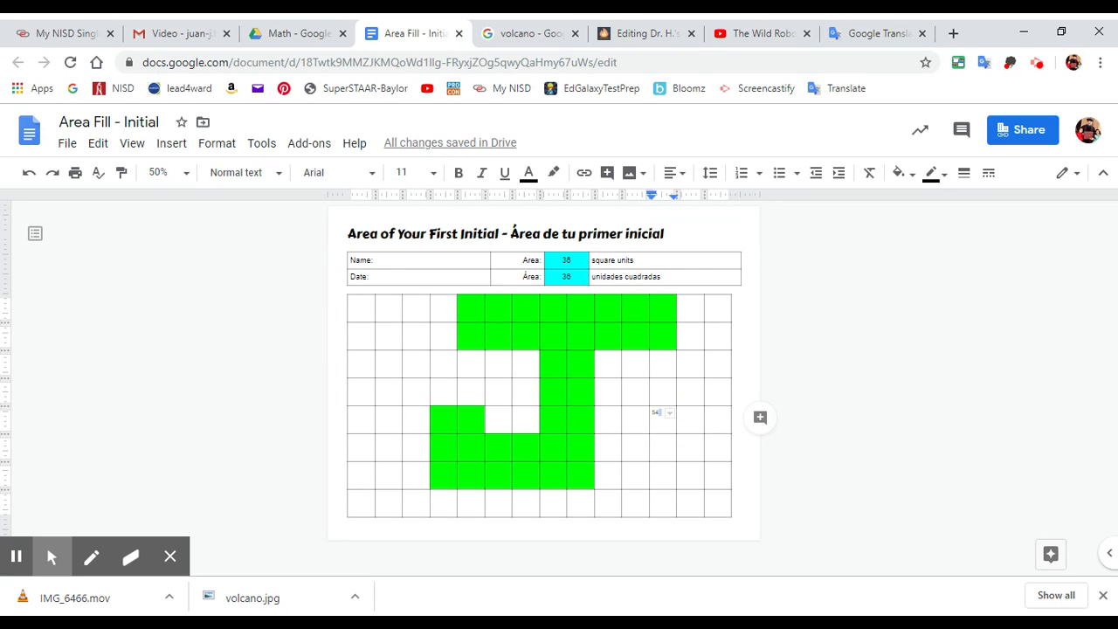
left_click_drag(657, 414, 695, 446)
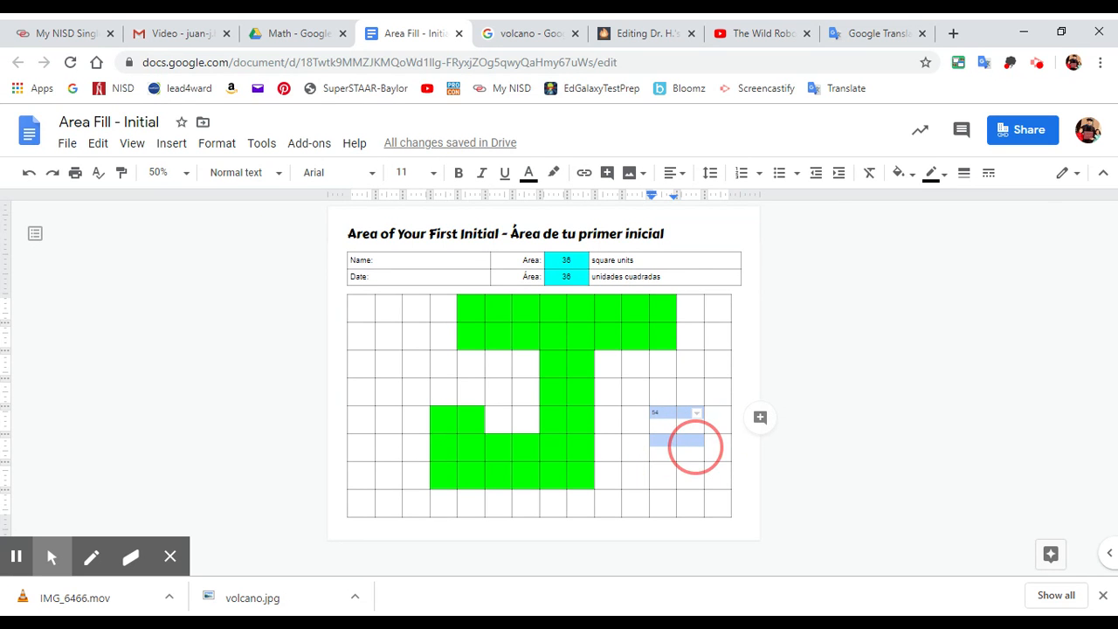